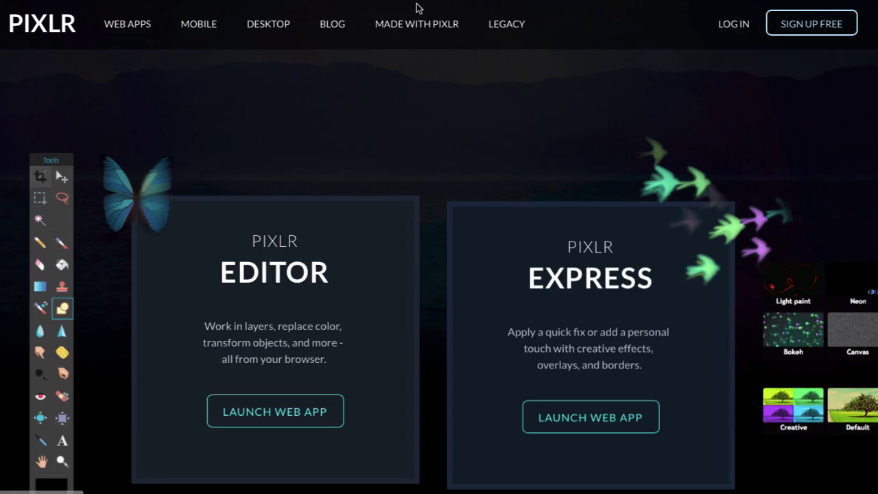
Step: Create a new blank image named 'end screen' with the Movie 1080p (1920×1080) preset
{"action": "left_click", "coordinate": [267, 414]}
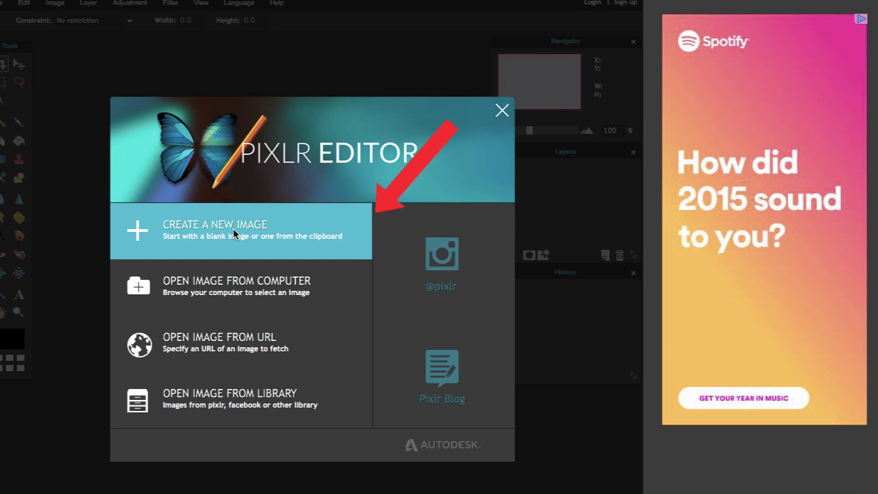
{"action": "left_click", "coordinate": [233, 229]}
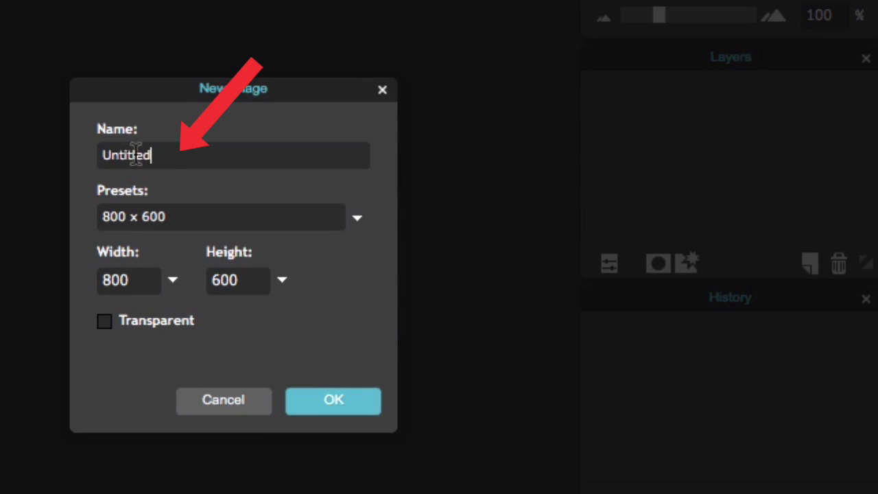
{"action": "left_click_drag", "start_coordinate": [152, 155], "coordinate": [90, 157]}
{"action": "key", "text": "BackSpace"}
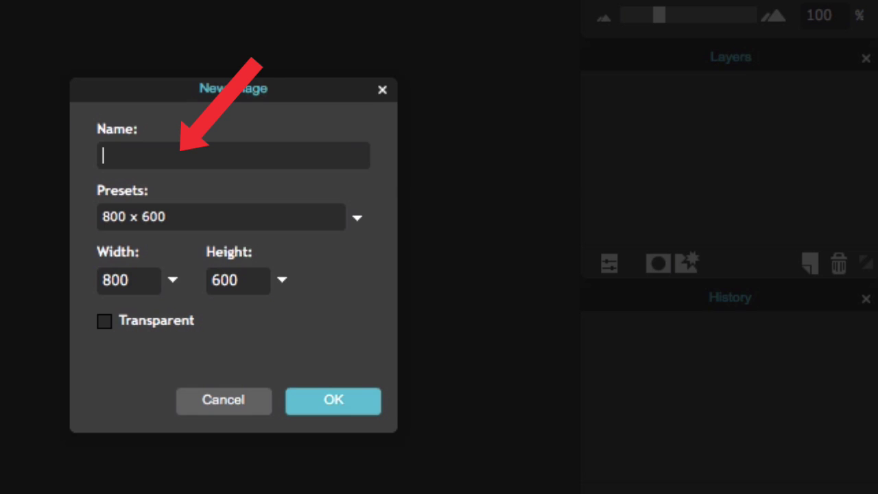
{"action": "type", "text": "end screen"}
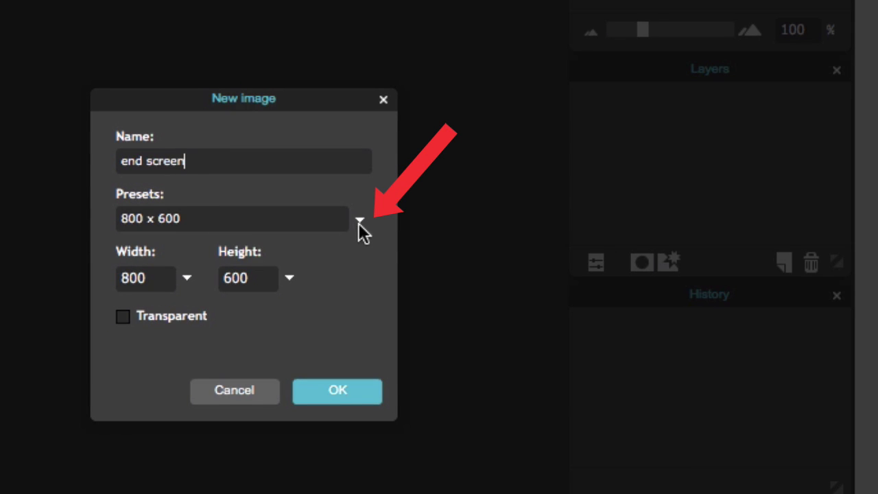
{"action": "left_click", "coordinate": [359, 221]}
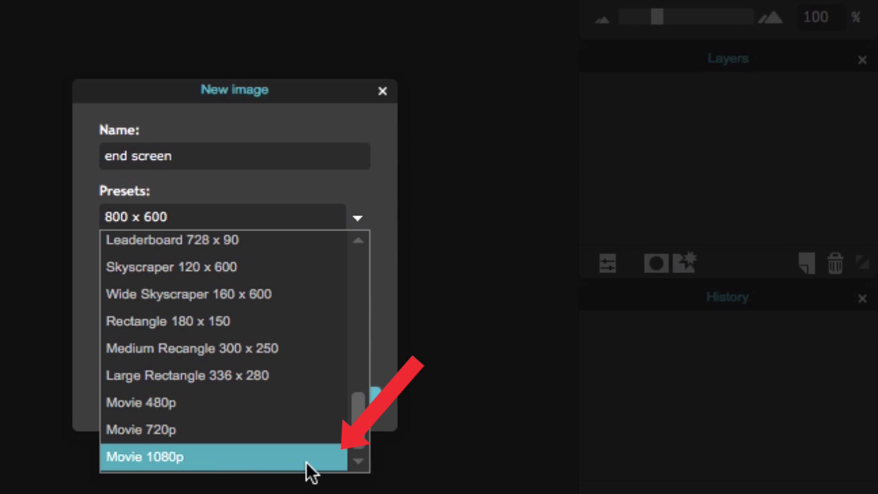
{"action": "left_click", "coordinate": [204, 460]}
{"action": "left_click", "coordinate": [332, 399]}
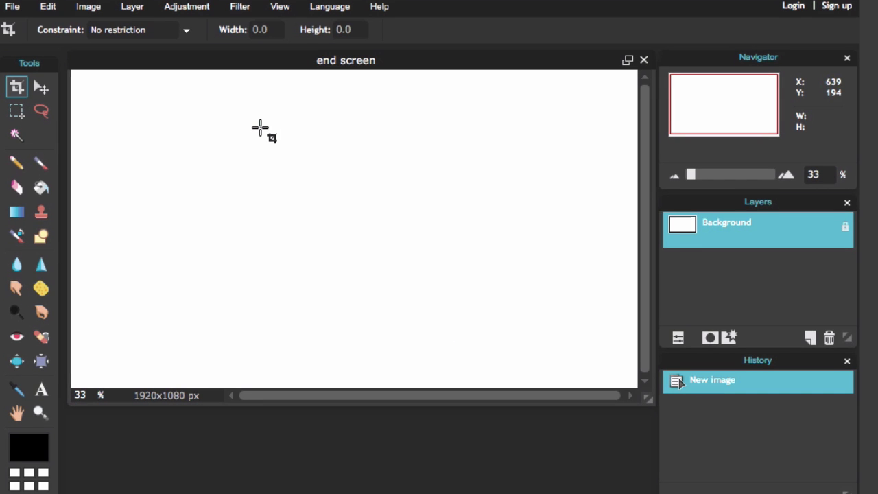
Step: Draw a rectangle covering the whole canvas
{"action": "left_click", "coordinate": [41, 237]}
{"action": "mouse_move", "coordinate": [72, 72]}
{"action": "left_mouse_down"}
{"action": "mouse_move", "coordinate": [542, 218]}
{"action": "mouse_move", "coordinate": [638, 388]}
{"action": "left_mouse_up"}
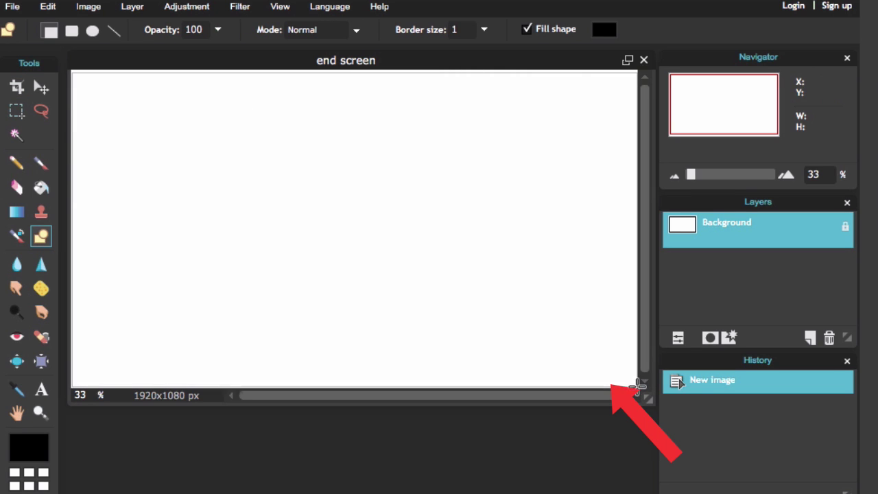
{"action": "left_click_drag", "start_coordinate": [638, 389], "coordinate": [639, 389]}
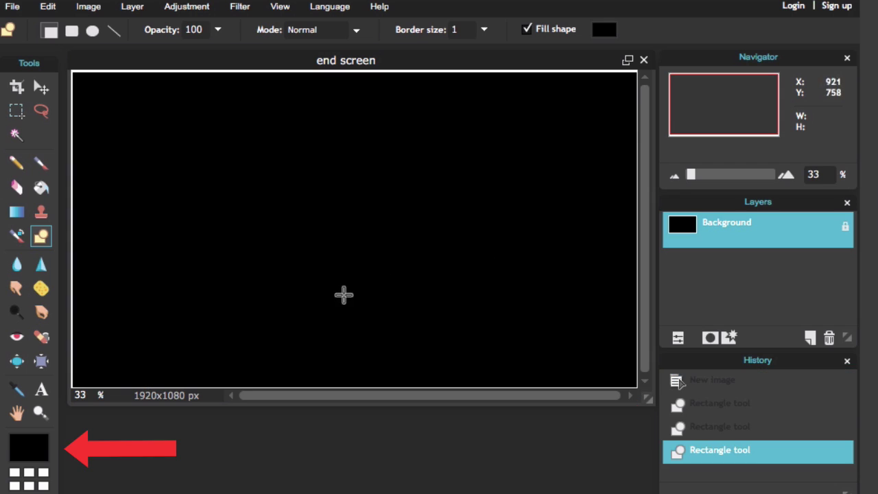
Step: Set the primary colour to red (d41e1e) and bucket-fill the canvas with it
{"action": "left_click", "coordinate": [35, 451]}
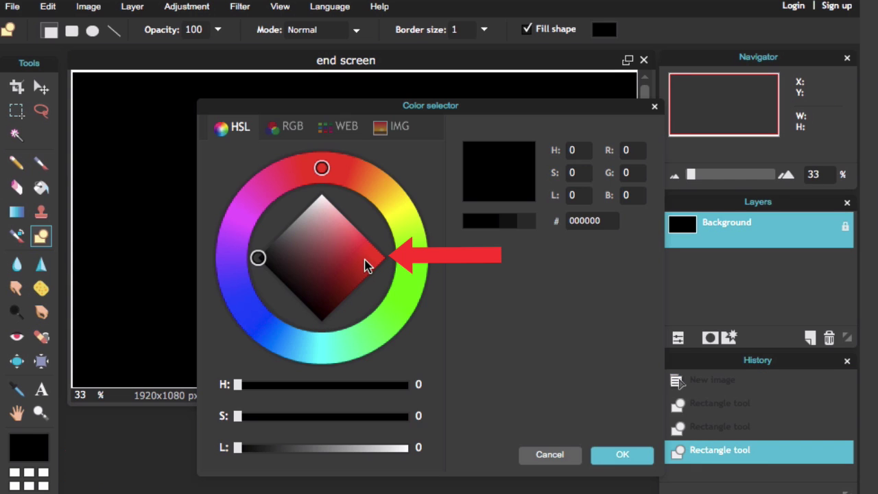
{"action": "left_click", "coordinate": [367, 261]}
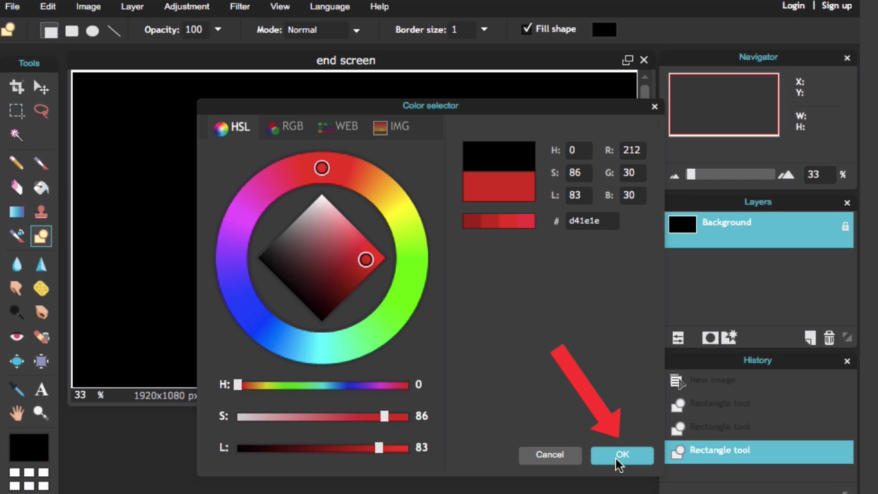
{"action": "left_click", "coordinate": [621, 456]}
{"action": "left_click", "coordinate": [41, 187]}
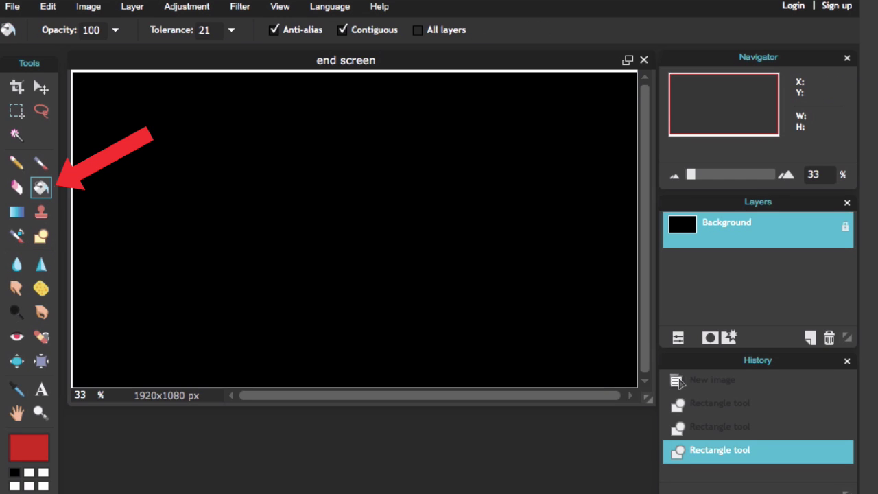
{"action": "left_click", "coordinate": [236, 185]}
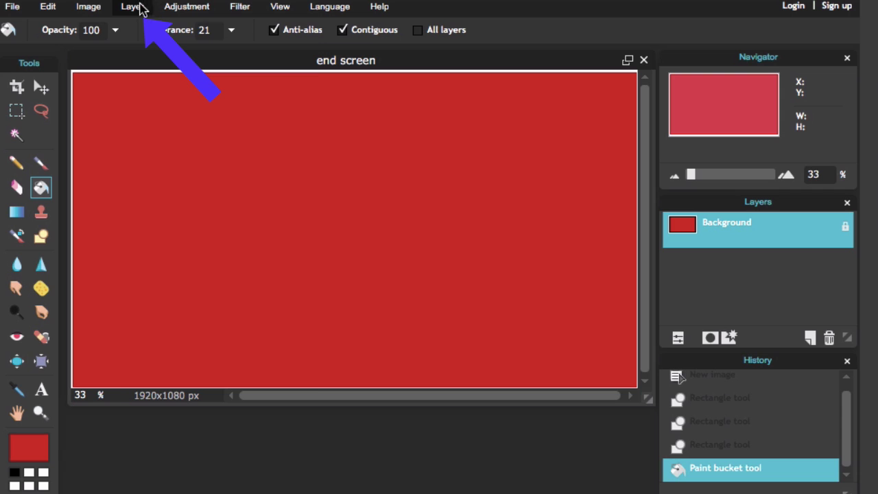
Step: On a new layer, draw a black rectangle near the top-left and nudge it up and left
{"action": "left_click", "coordinate": [132, 7]}
{"action": "left_click", "coordinate": [142, 28]}
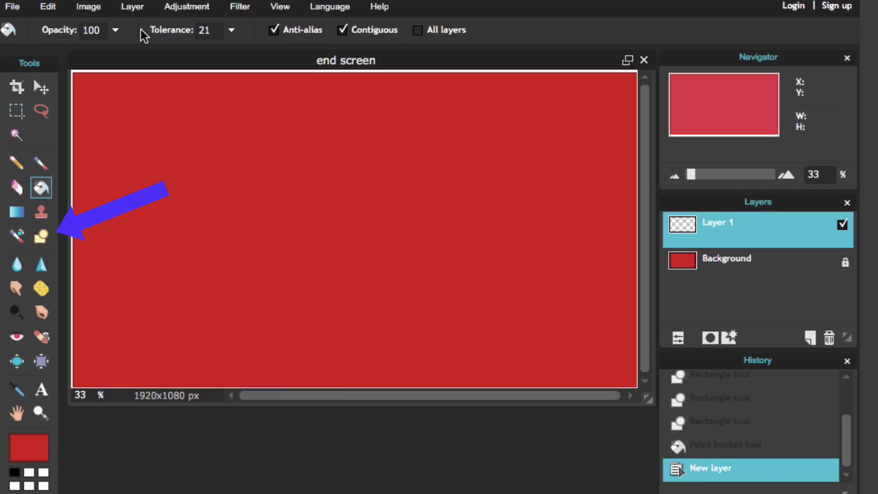
{"action": "left_click", "coordinate": [41, 238]}
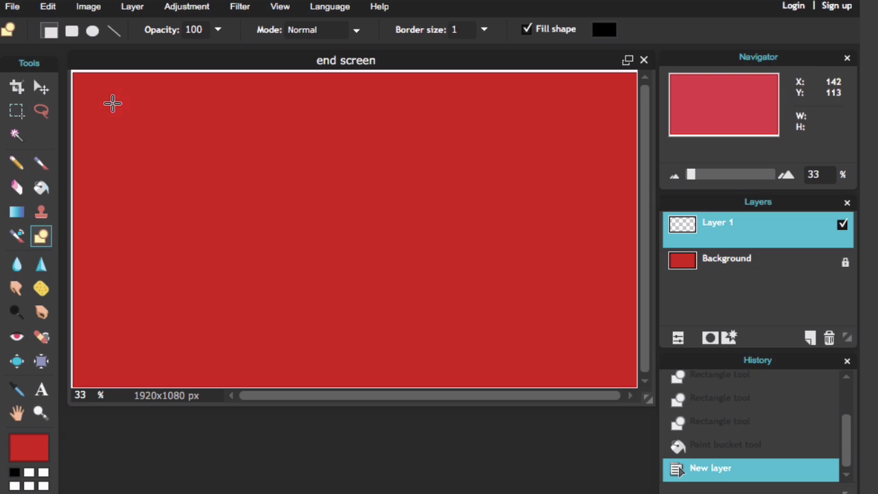
{"action": "mouse_move", "coordinate": [113, 103]}
{"action": "left_mouse_down"}
{"action": "mouse_move", "coordinate": [326, 220]}
{"action": "mouse_move", "coordinate": [317, 229]}
{"action": "left_mouse_up"}
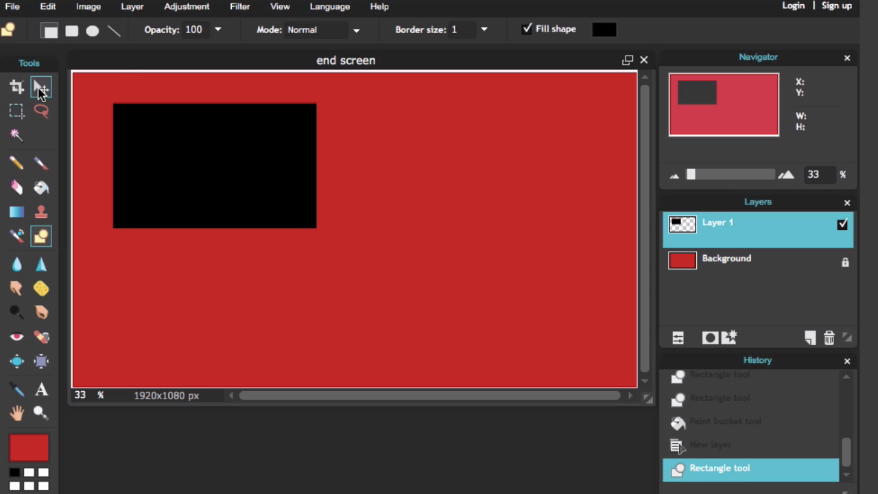
{"action": "left_click", "coordinate": [40, 89]}
{"action": "left_click_drag", "start_coordinate": [153, 131], "coordinate": [138, 133]}
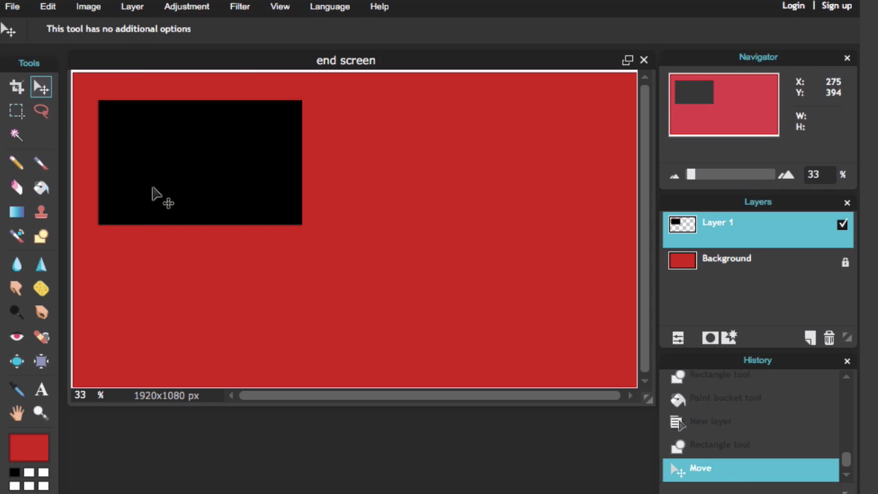
{"action": "left_click", "coordinate": [133, 6]}
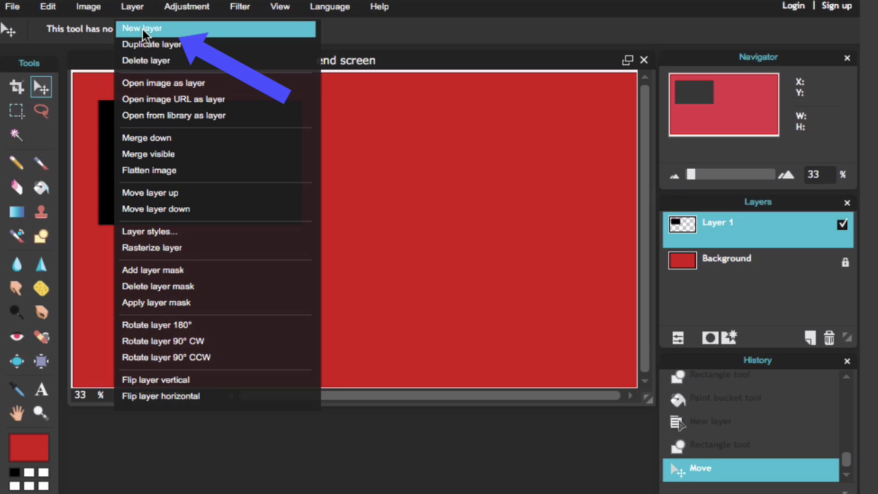
Step: On a new layer, draw a smaller black box below the large one, aligned with it
{"action": "left_click", "coordinate": [142, 29]}
{"action": "key", "text": "ctrl+shift+n"}
{"action": "left_click", "coordinate": [41, 236]}
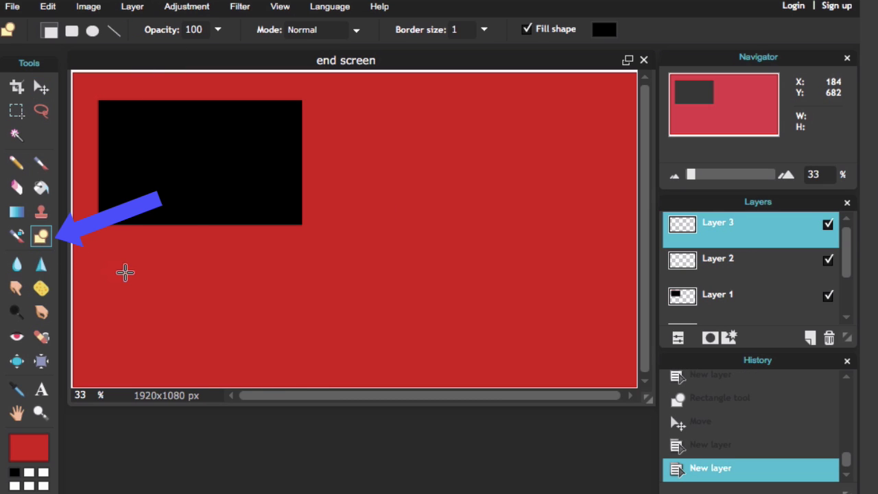
{"action": "left_click_drag", "start_coordinate": [102, 272], "coordinate": [237, 351]}
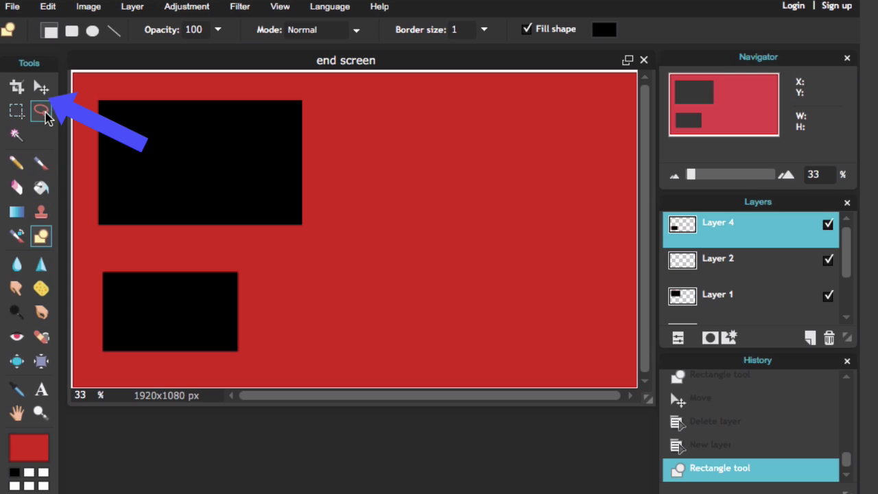
{"action": "left_click", "coordinate": [40, 88]}
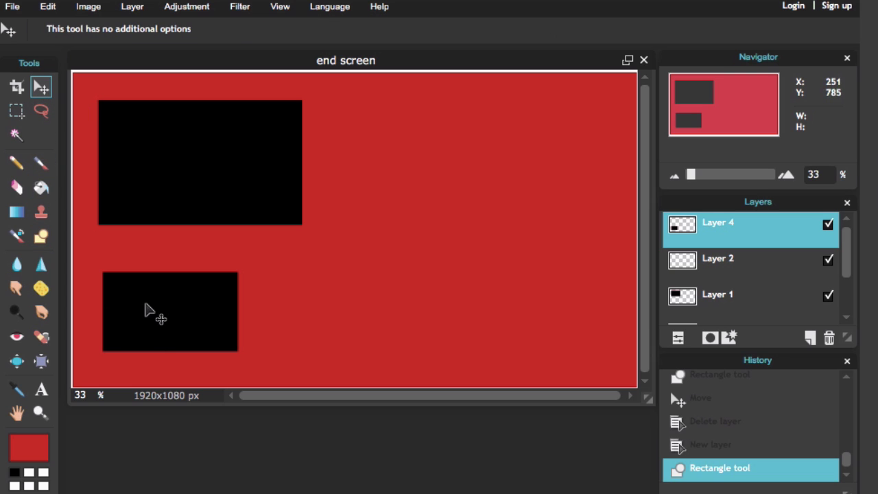
{"action": "left_click_drag", "start_coordinate": [145, 304], "coordinate": [138, 295]}
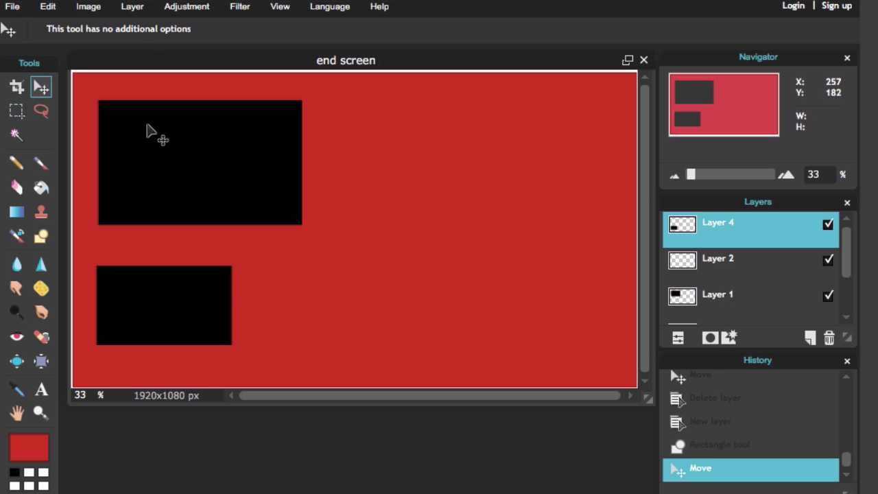
Step: Duplicate the small box layer twice, placing the copies in a row to its right
{"action": "left_click", "coordinate": [131, 9]}
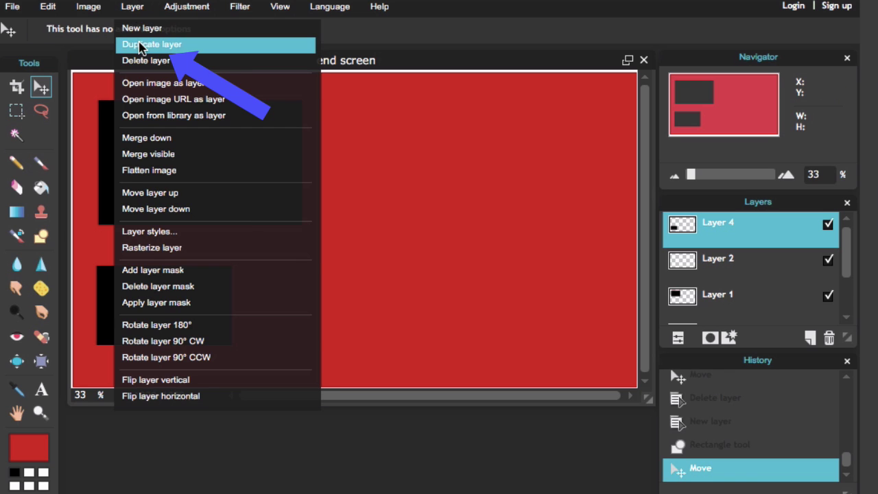
{"action": "left_click", "coordinate": [144, 42]}
{"action": "left_click_drag", "start_coordinate": [210, 308], "coordinate": [357, 300]}
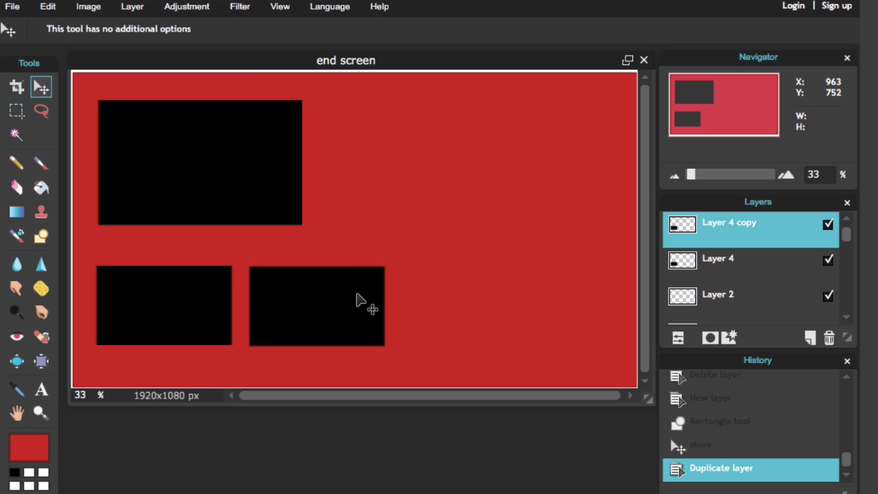
{"action": "left_click", "coordinate": [130, 7]}
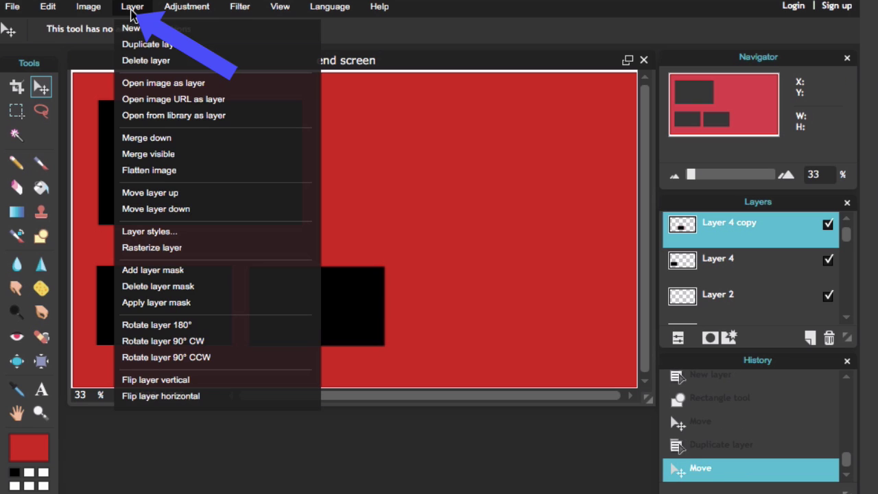
{"action": "left_click", "coordinate": [142, 43]}
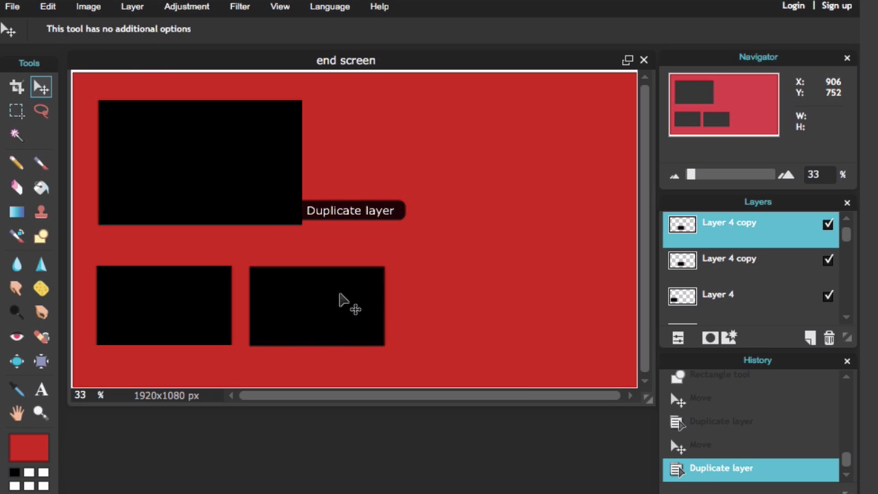
{"action": "left_click_drag", "start_coordinate": [343, 297], "coordinate": [540, 299]}
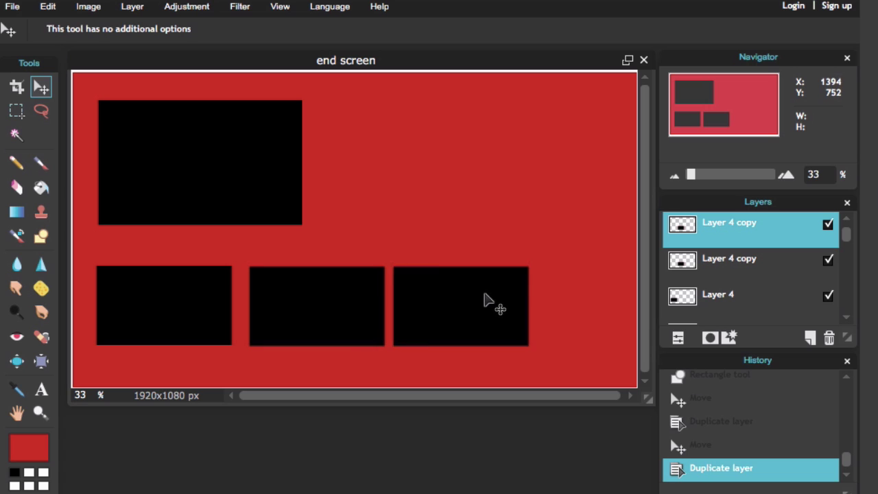
{"action": "left_click_drag", "start_coordinate": [540, 299], "coordinate": [538, 299]}
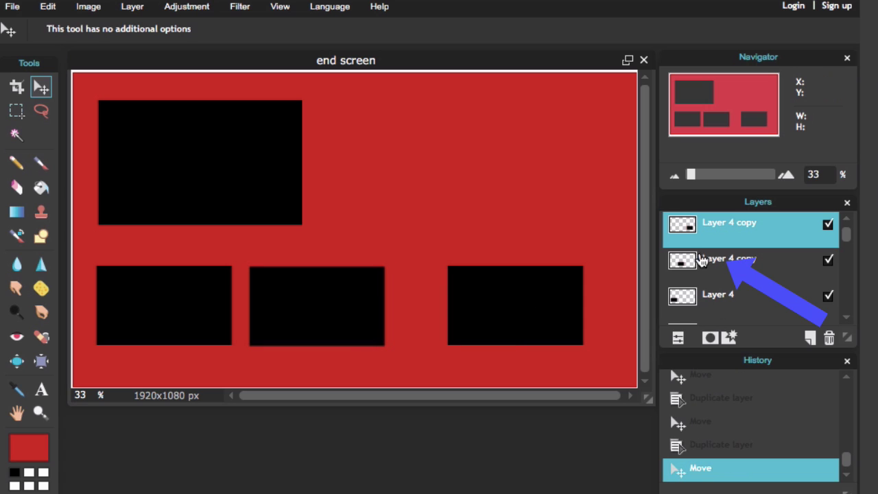
Step: Adjust the middle and right boxes so the bottom row is evenly spaced
{"action": "left_click", "coordinate": [684, 264]}
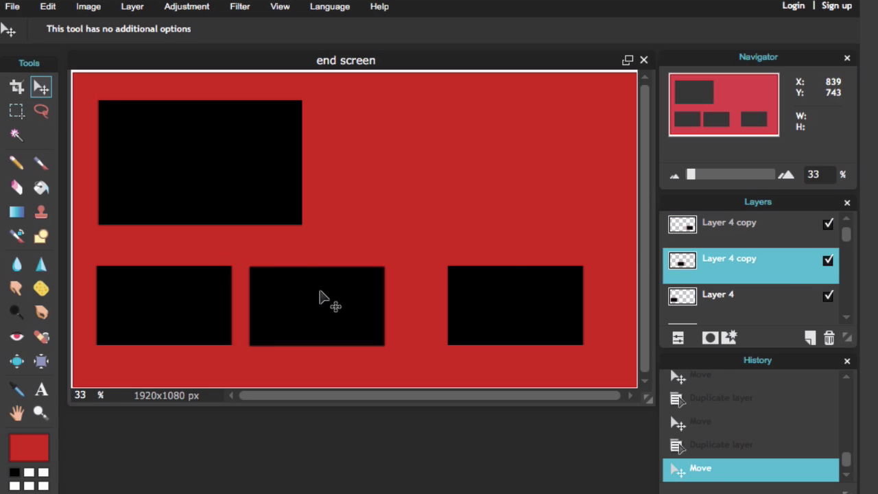
{"action": "left_click_drag", "start_coordinate": [323, 300], "coordinate": [348, 297]}
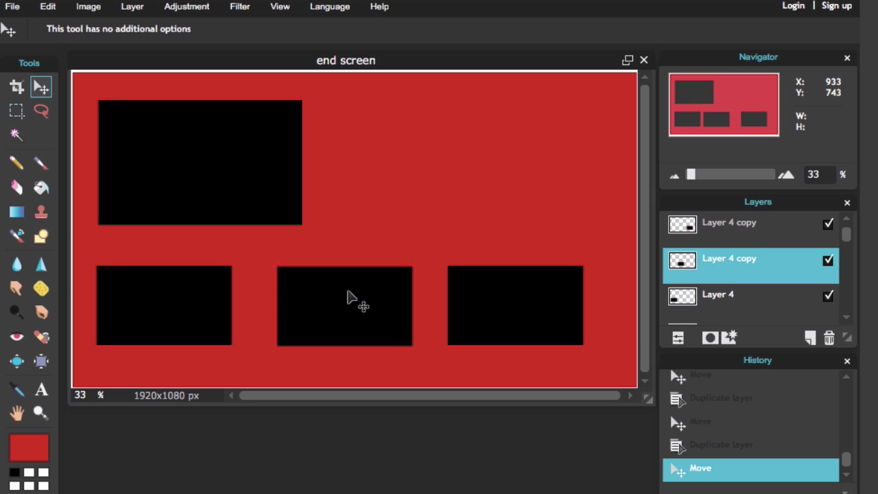
{"action": "left_click_drag", "start_coordinate": [525, 304], "coordinate": [527, 307]}
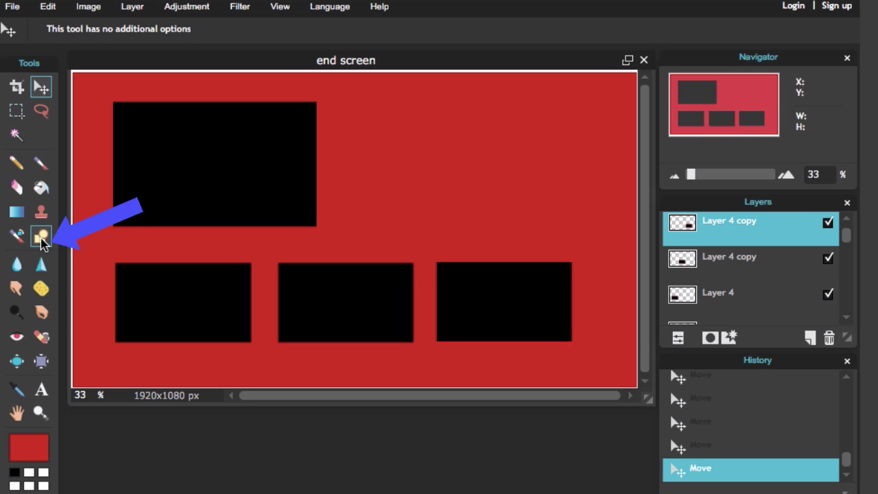
Step: On a new layer, draw a long black rounded rectangle right of the large box
{"action": "left_click", "coordinate": [132, 6]}
{"action": "left_click", "coordinate": [146, 29]}
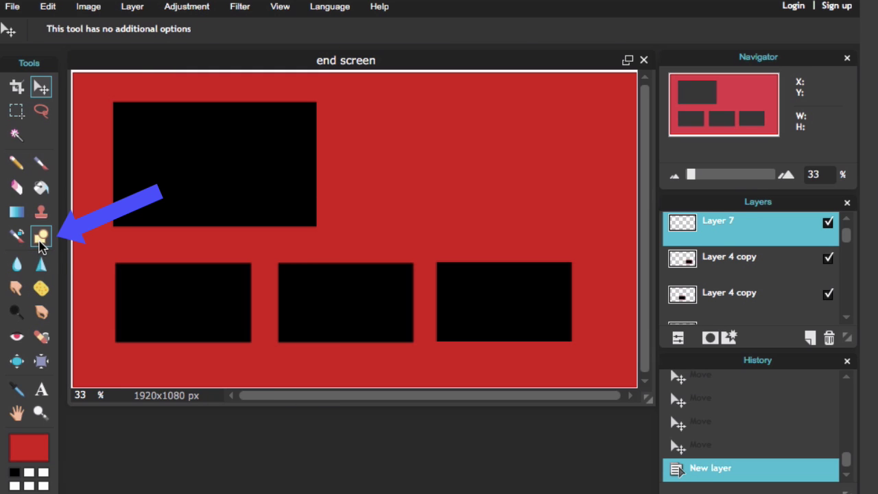
{"action": "left_click", "coordinate": [41, 238]}
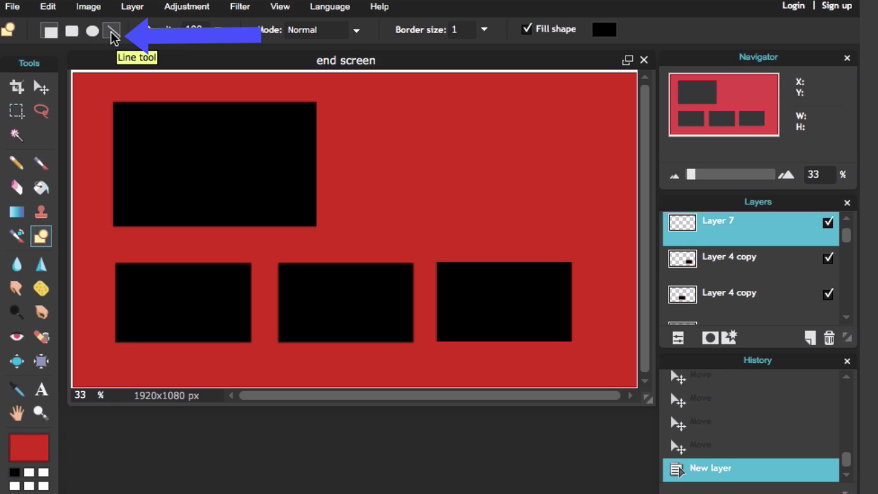
{"action": "left_click", "coordinate": [72, 32]}
{"action": "left_click_drag", "start_coordinate": [363, 136], "coordinate": [590, 199]}
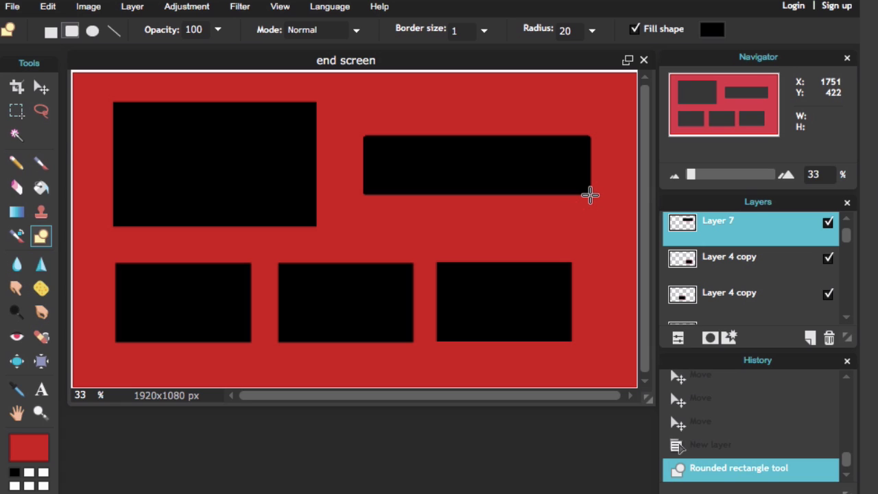
{"action": "left_click", "coordinate": [41, 87]}
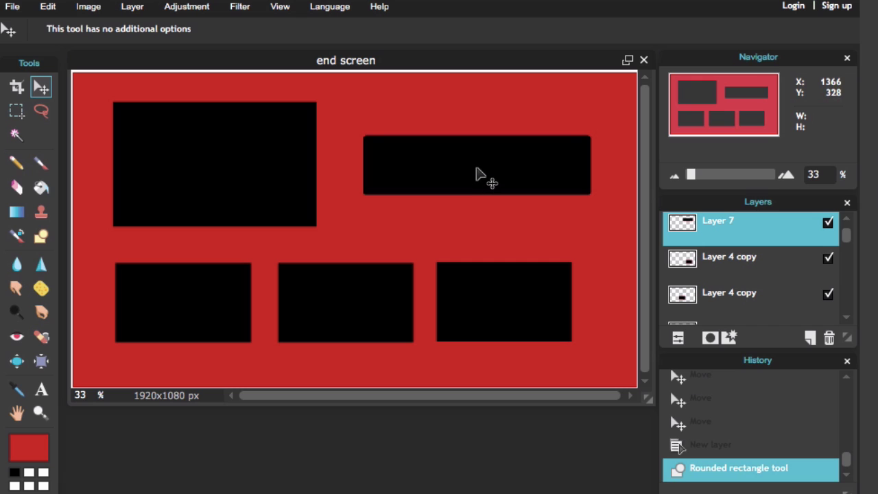
{"action": "left_click_drag", "start_coordinate": [476, 172], "coordinate": [452, 174]}
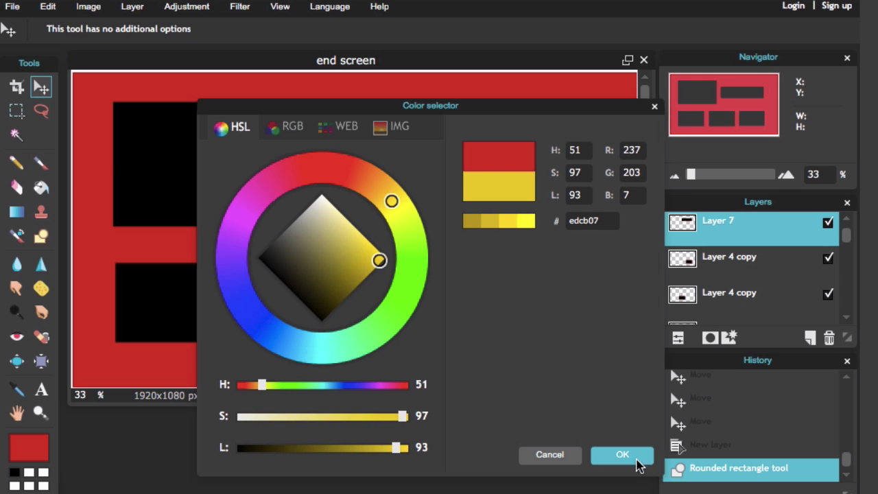
Step: Fill the rounded bar with yellow using the Paint Bucket
{"action": "left_click", "coordinate": [637, 461]}
{"action": "left_click", "coordinate": [42, 190]}
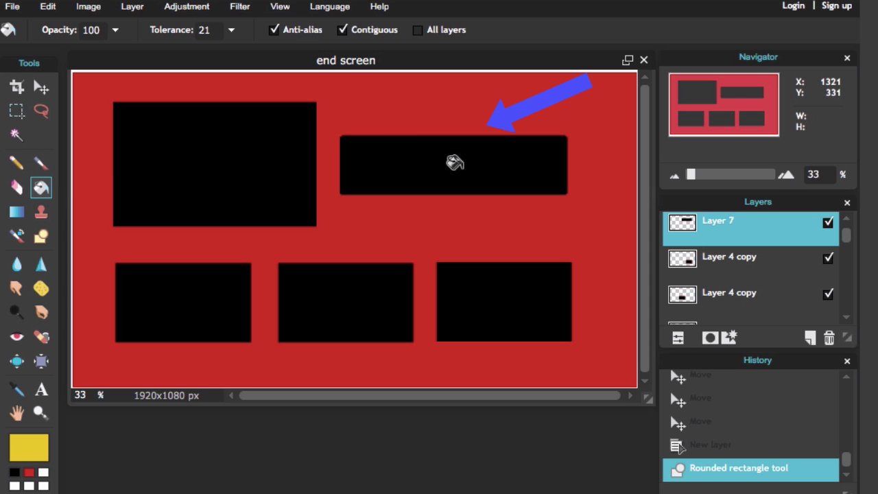
{"action": "left_click", "coordinate": [454, 163]}
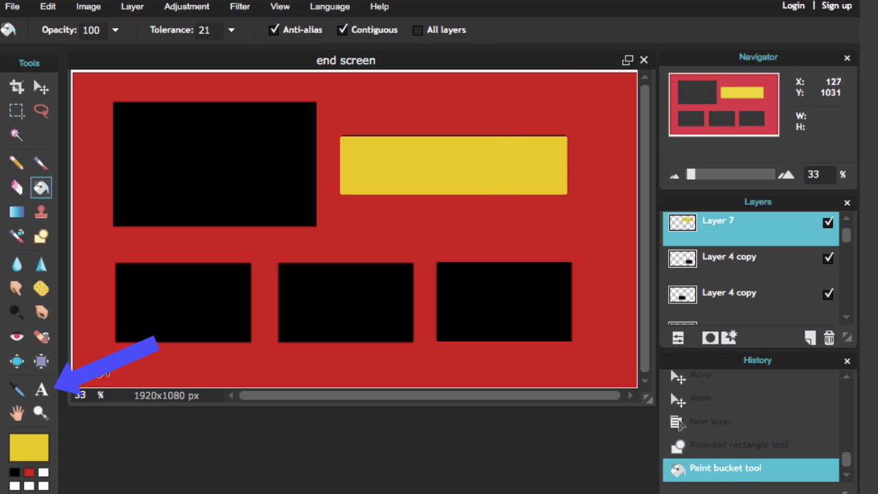
Step: Type 'SUBSCRIBE HERE' inside the yellow bar in a near-black colour
{"action": "left_click", "coordinate": [41, 393]}
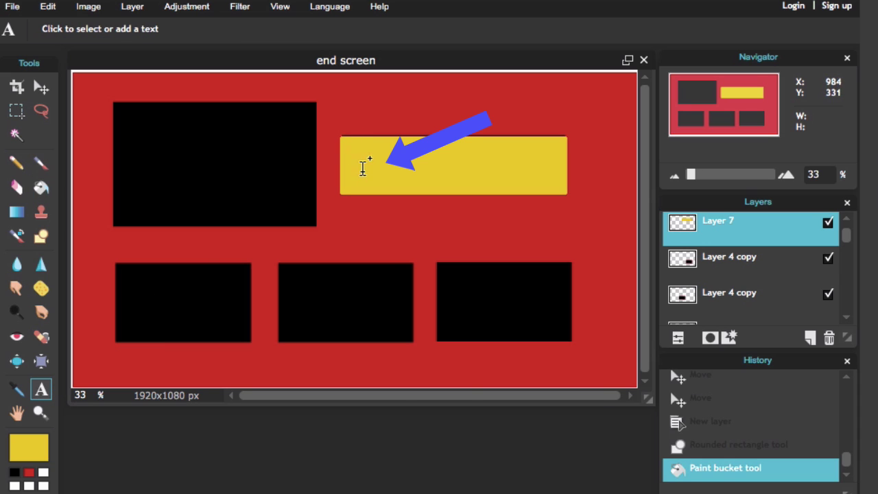
{"action": "left_click", "coordinate": [364, 166]}
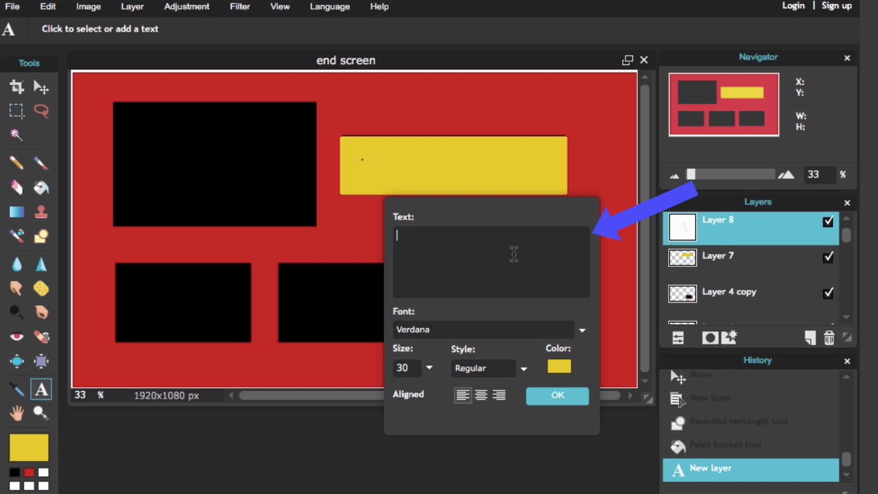
{"action": "type", "text": "SUBSCRIBE HERE"}
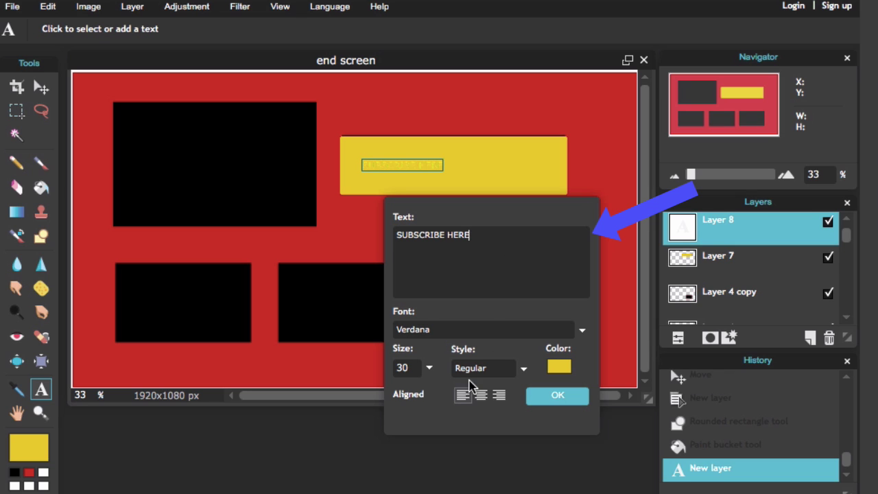
{"action": "left_click", "coordinate": [561, 369]}
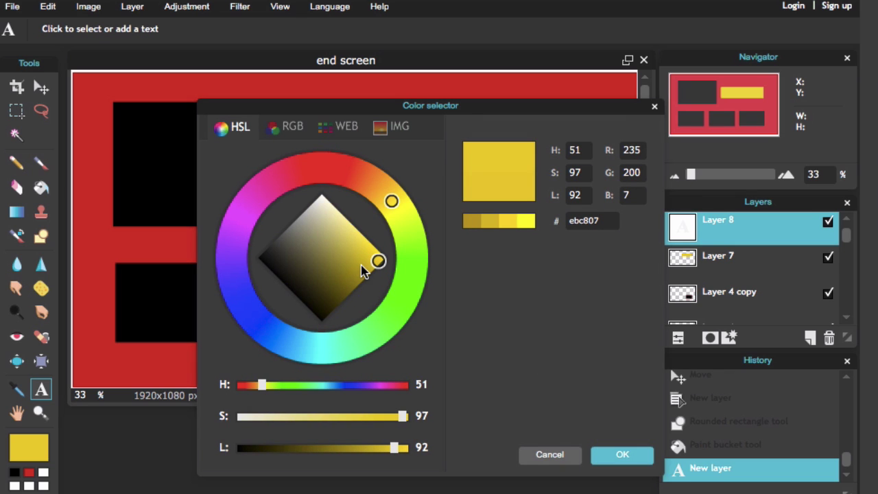
{"action": "left_click", "coordinate": [275, 259]}
{"action": "left_click_drag", "start_coordinate": [274, 259], "coordinate": [272, 261]}
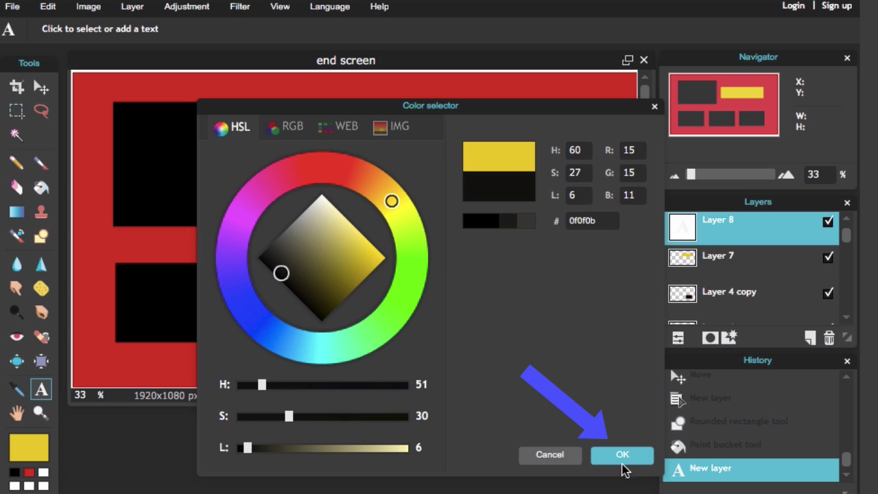
{"action": "left_click", "coordinate": [622, 454]}
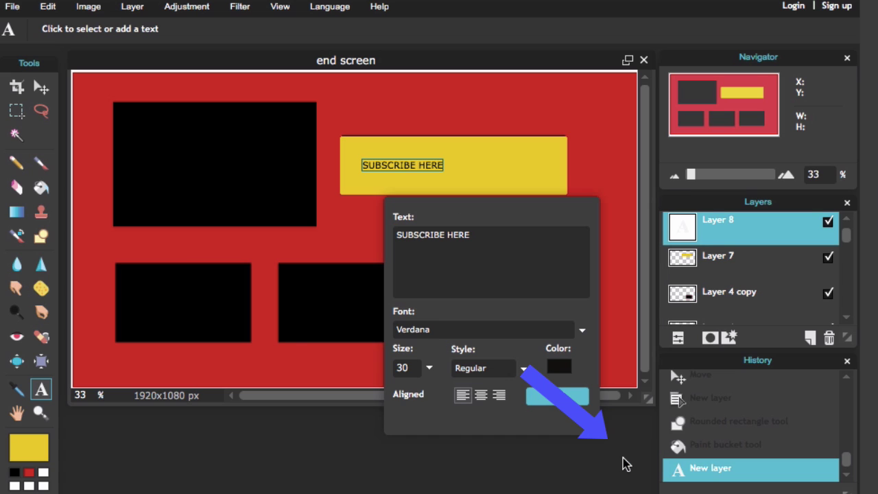
Step: Enlarge the text to about 75, make it bold, and commit it
{"action": "left_click", "coordinate": [430, 370]}
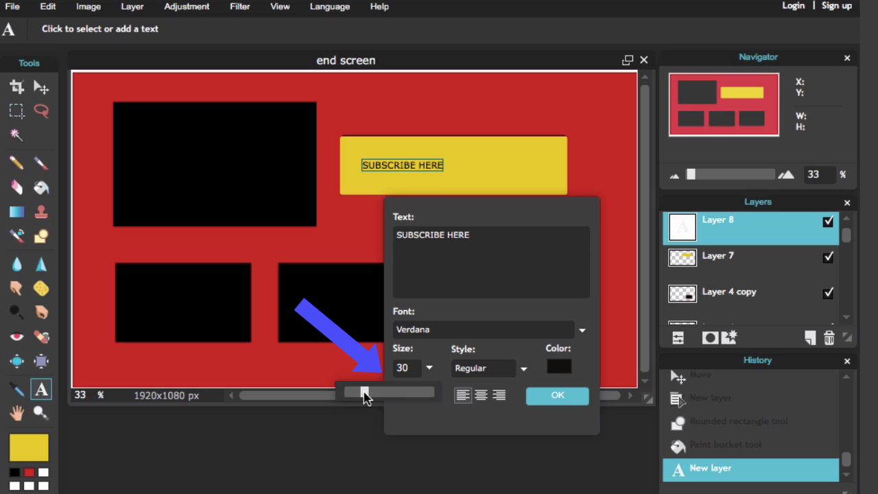
{"action": "left_click_drag", "start_coordinate": [365, 397], "coordinate": [389, 398]}
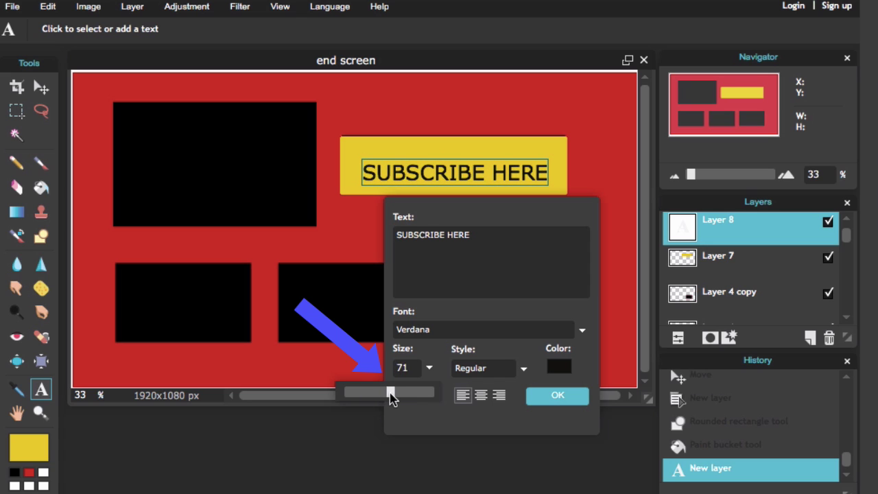
{"action": "left_click", "coordinate": [524, 371]}
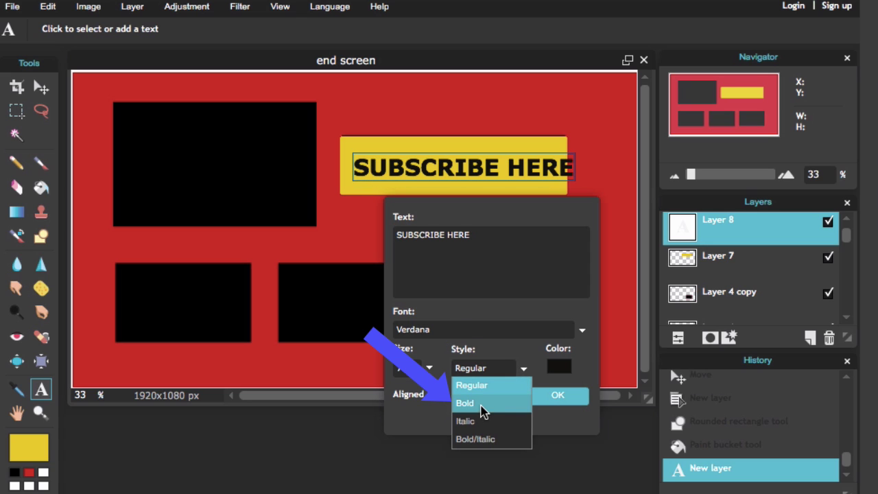
{"action": "left_click", "coordinate": [484, 405]}
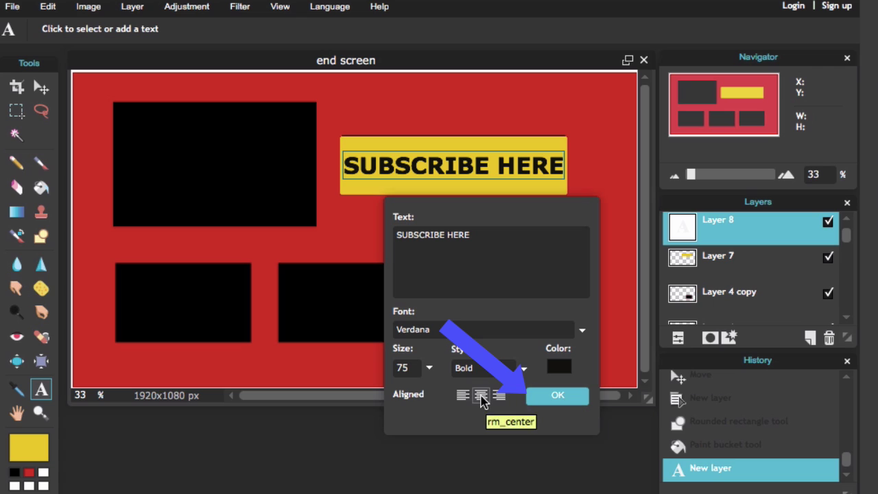
{"action": "left_click", "coordinate": [568, 402]}
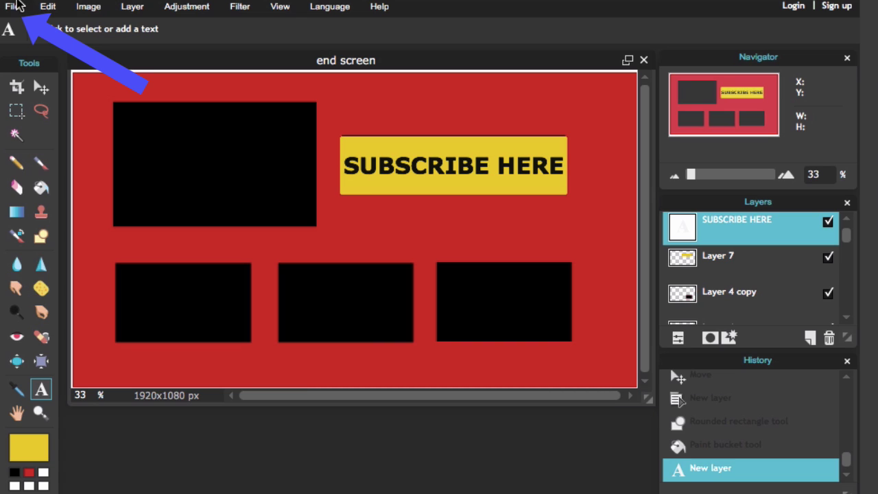
Step: Set up saving as layered PXD 'end screen.pxd' to the Desktop
{"action": "left_click", "coordinate": [11, 7]}
{"action": "left_click", "coordinate": [24, 99]}
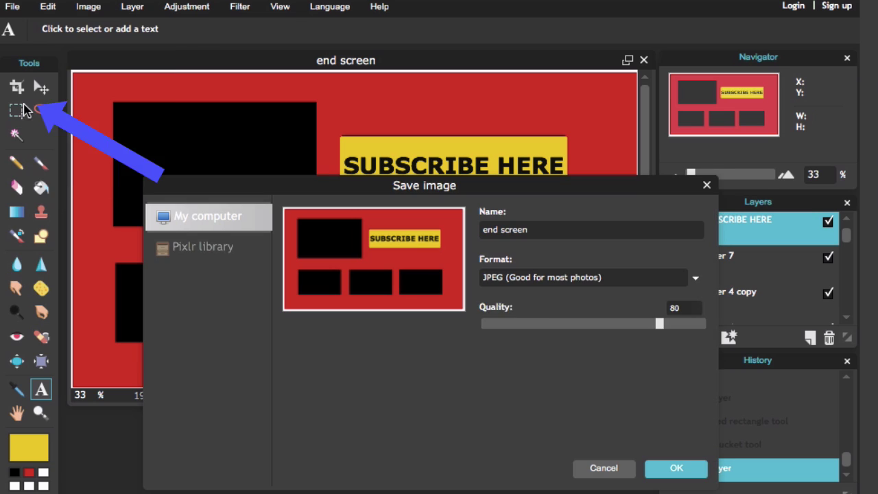
{"action": "left_click", "coordinate": [583, 277]}
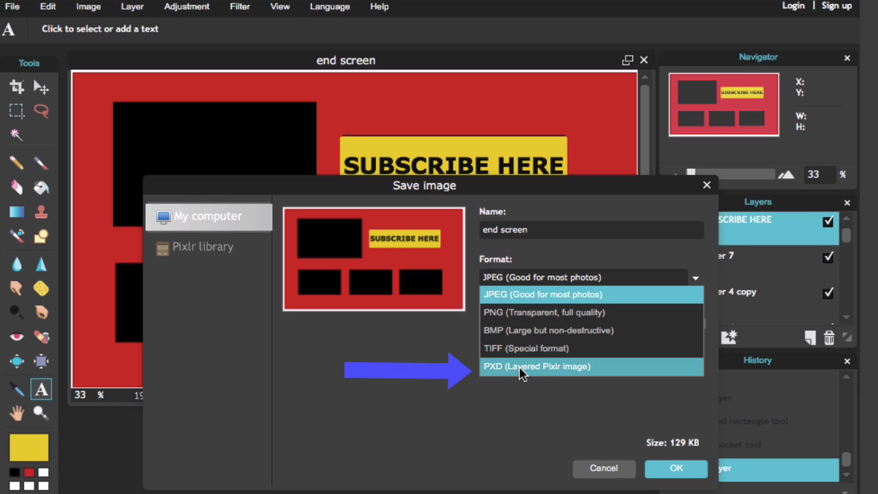
{"action": "left_click", "coordinate": [686, 478]}
{"action": "left_click", "coordinate": [647, 186]}
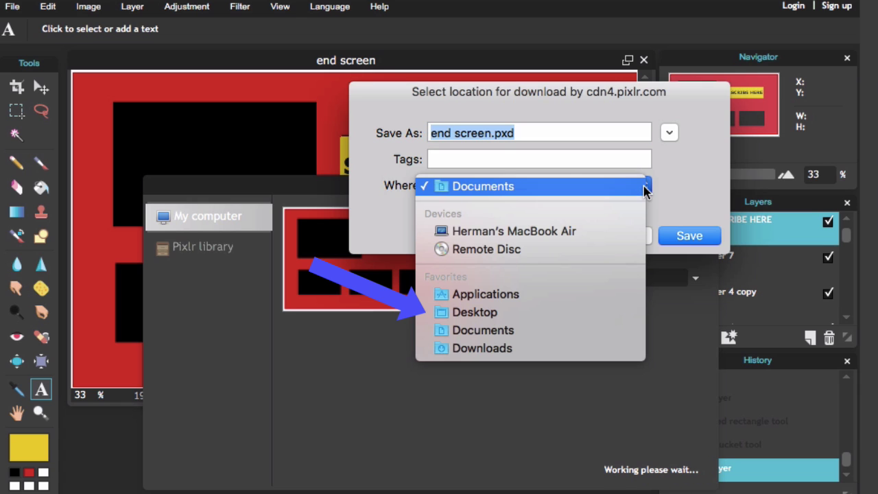
{"action": "left_click", "coordinate": [494, 313]}
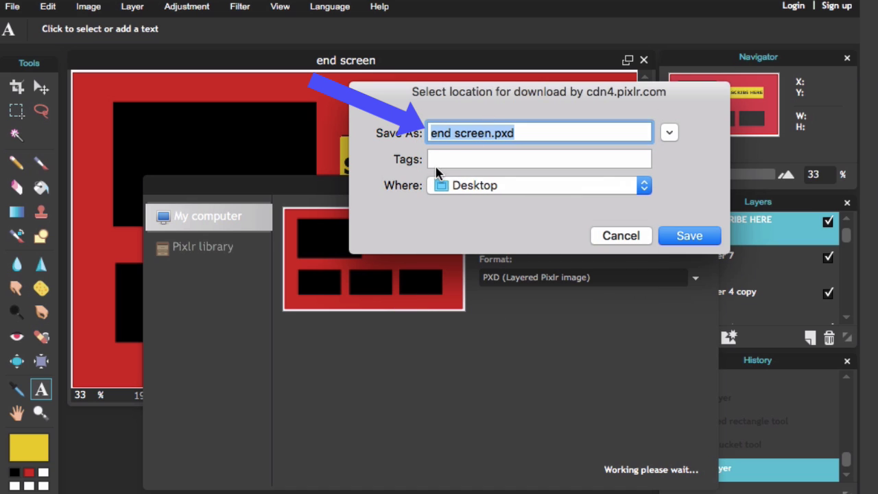